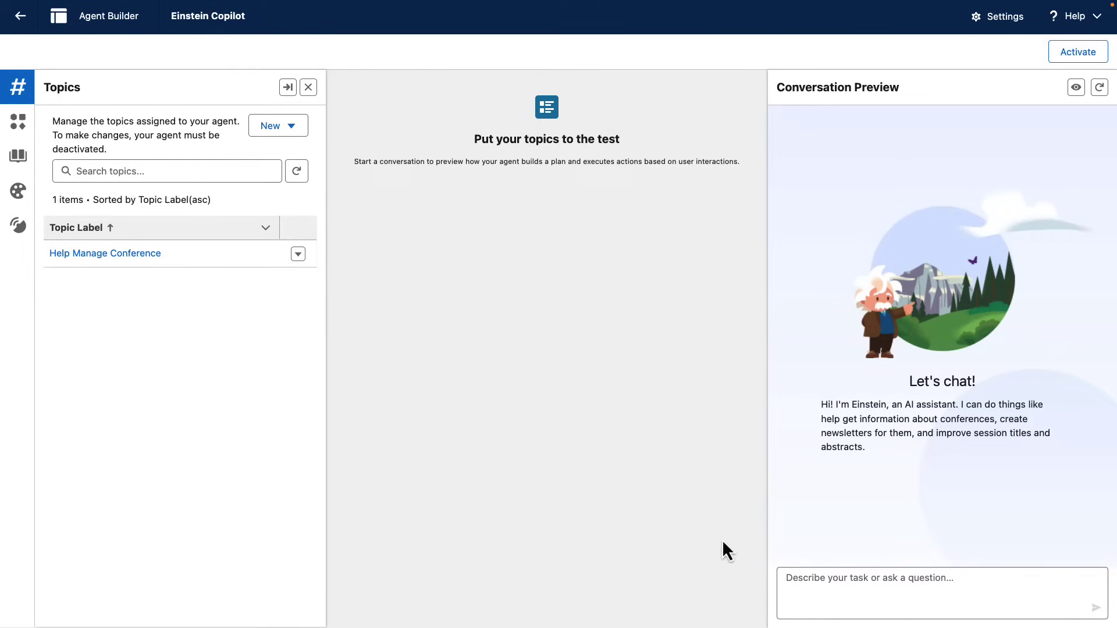
Ask the agent to 'Improve titles and abstracts for sessions happening at Dubai Dreamin'.
click(836, 585)
text(Improve titles and abstracts for sessions happening at Dubai Dreamin)
key(Return)
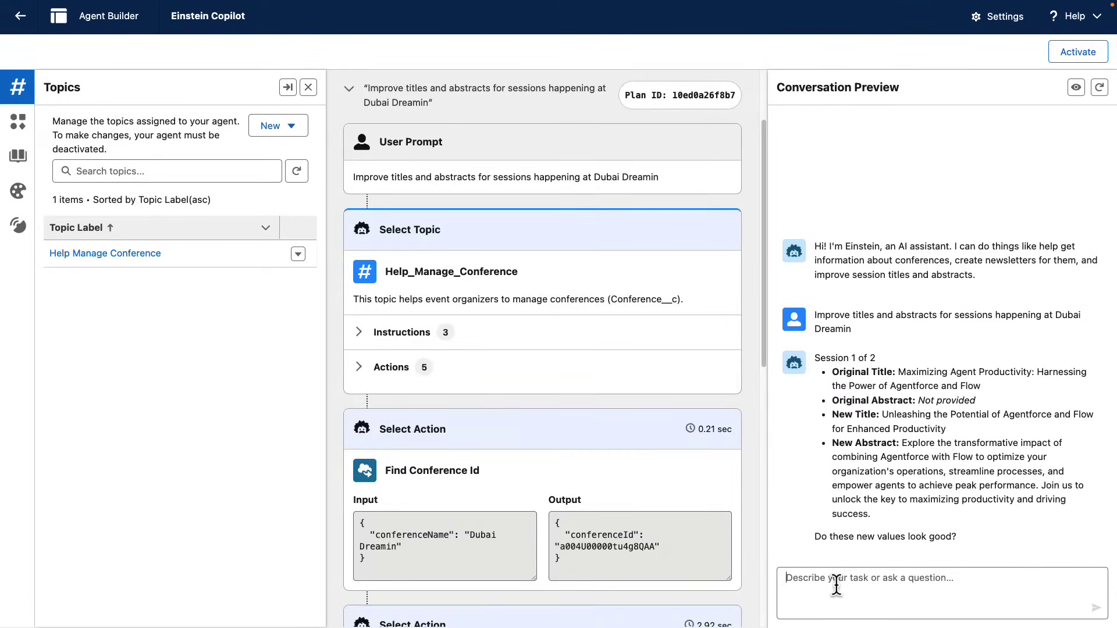
mouse_move(826, 444)
Answer 'Yes' to approve the proposed title and abstract for session 1, then for session 2.
text(Yes)
key(Return)
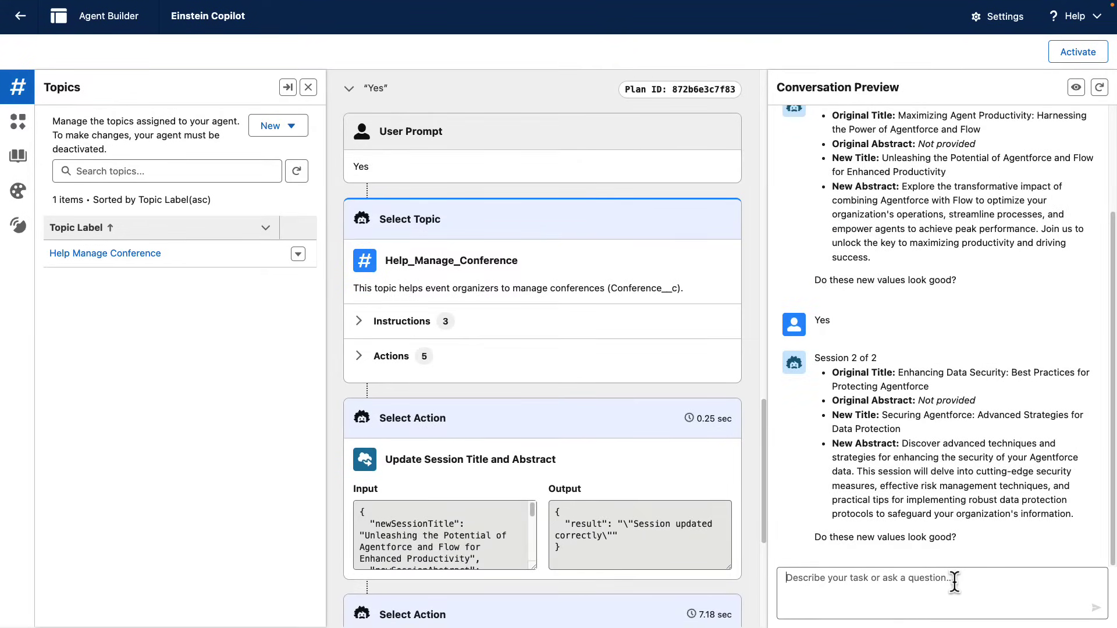
text(Yes)
key(Return)
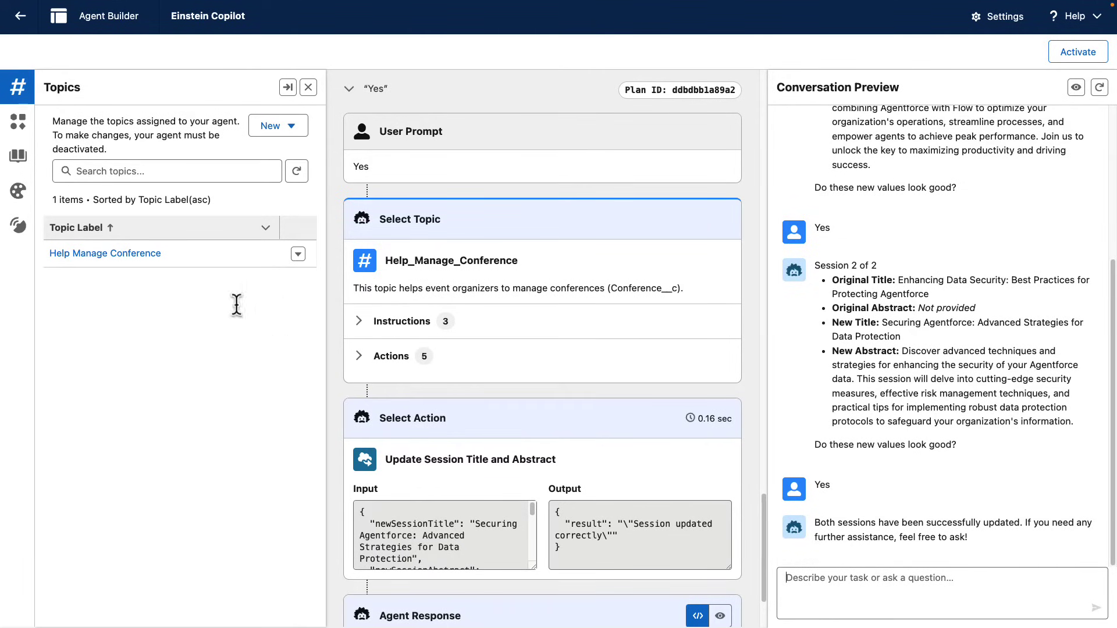
Open the Help Manage Conference topic details and scroll down to its Instructions.
click(111, 254)
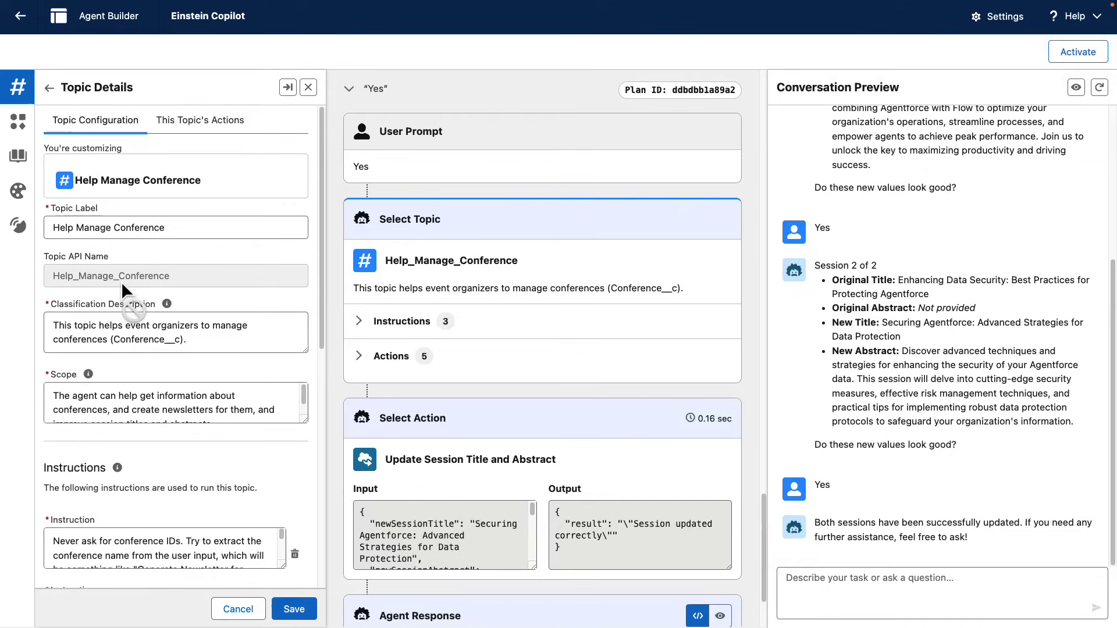
scroll(248, 458, down, 1)
scroll(251, 464, down, 5)
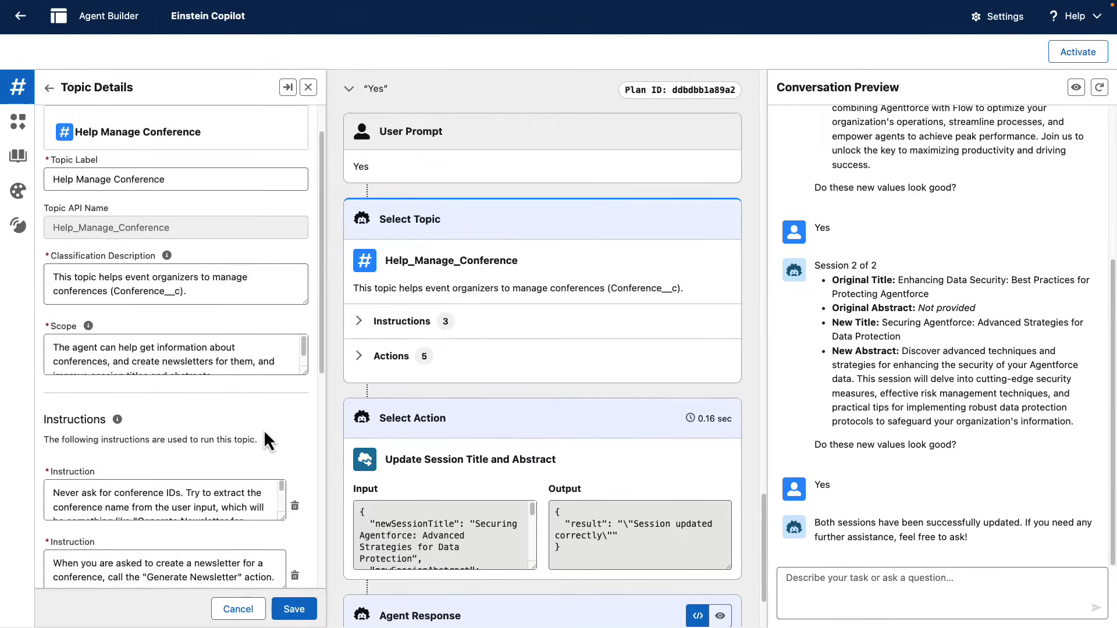
scroll(269, 430, down, 6)
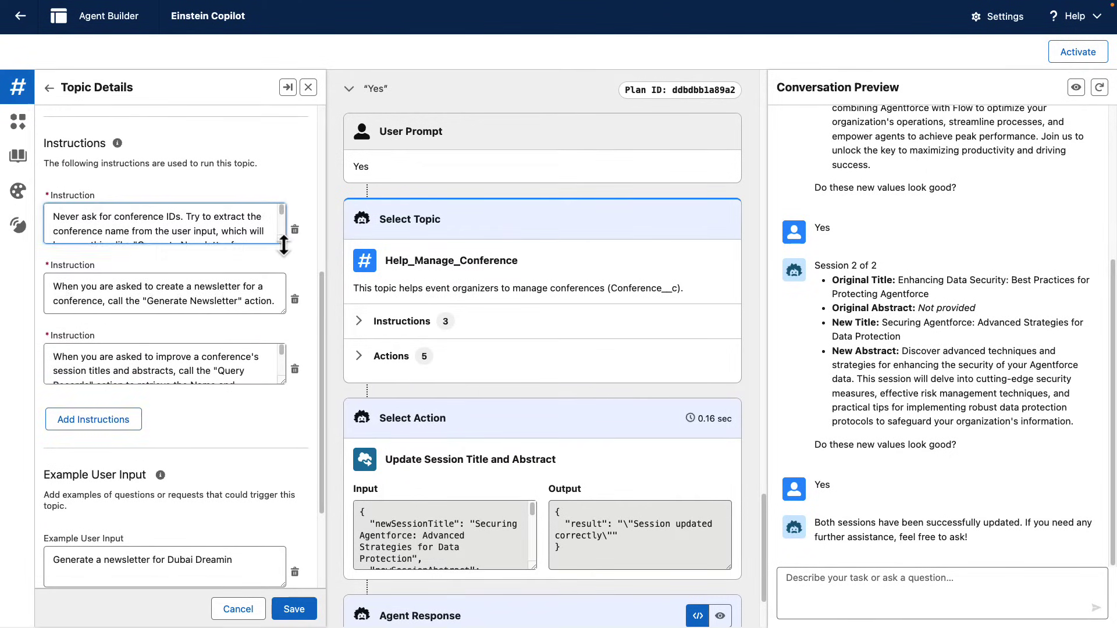
Resize the instruction text boxes to show the first and third instructions in full.
drag(285, 242, 284, 319)
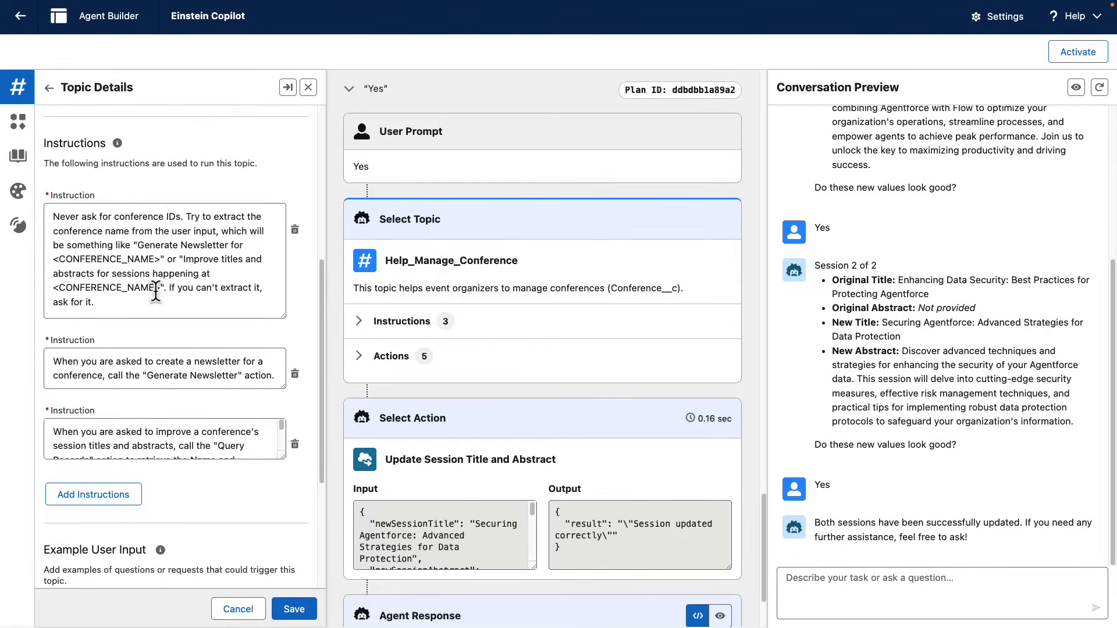
scroll(279, 451, down, 1)
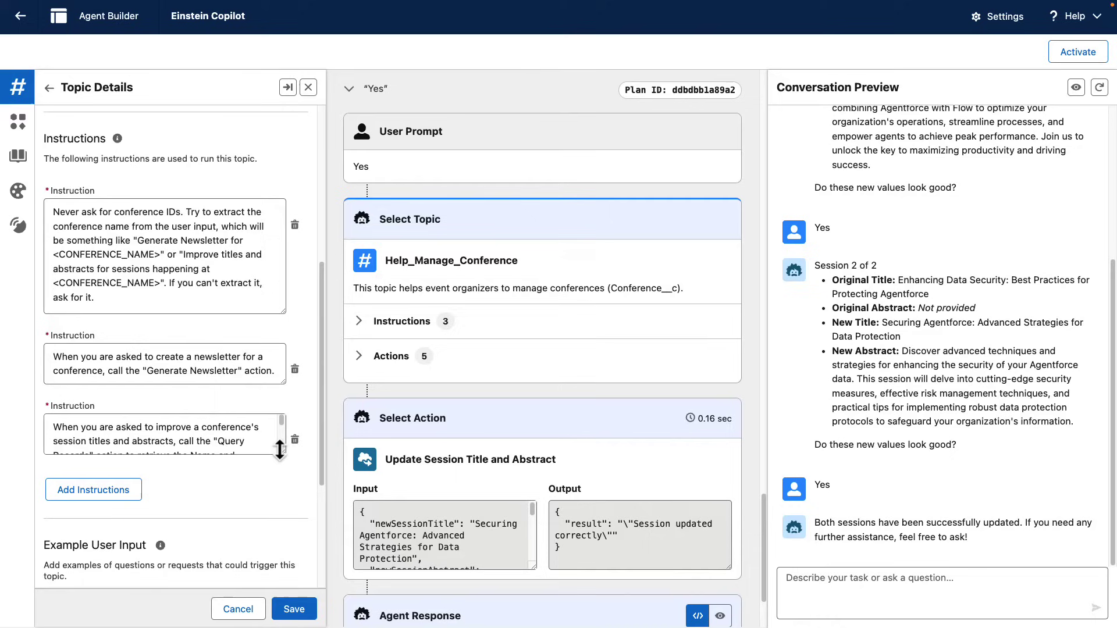
drag(283, 453, 267, 605)
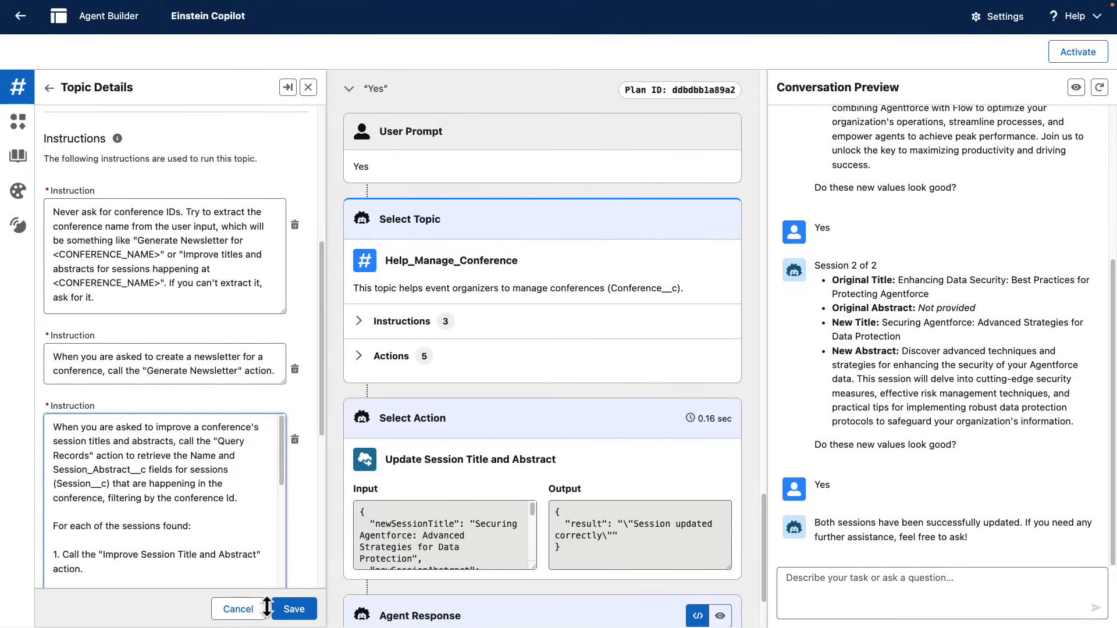
scroll(266, 524, down, 2)
scroll(308, 504, down, 3)
drag(284, 511, 283, 585)
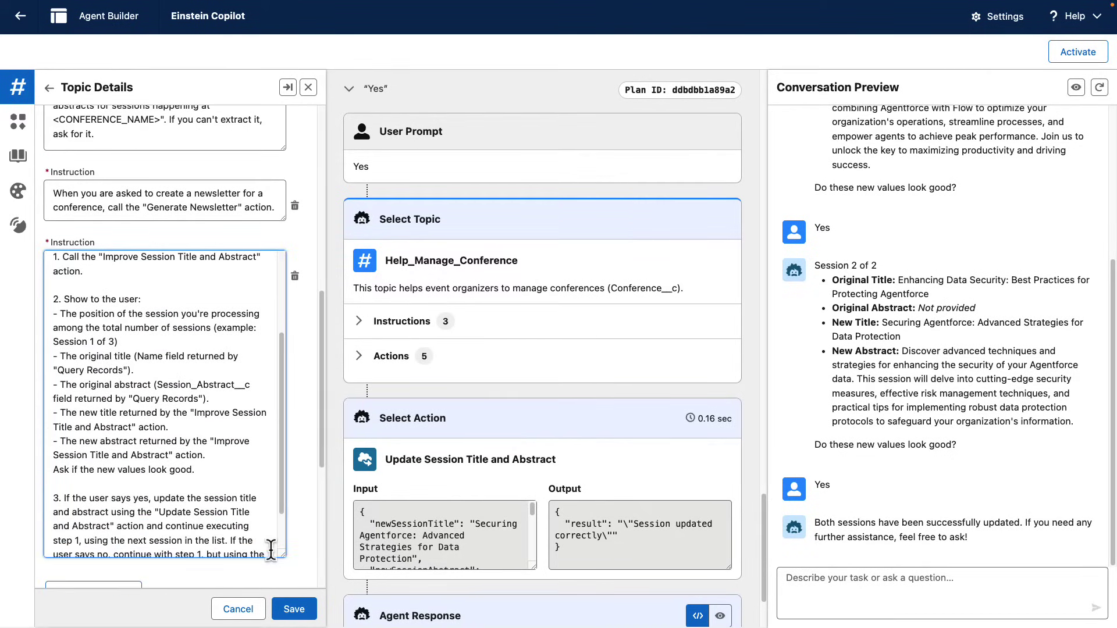
scroll(232, 553, up, 5)
scroll(209, 378, up, 1)
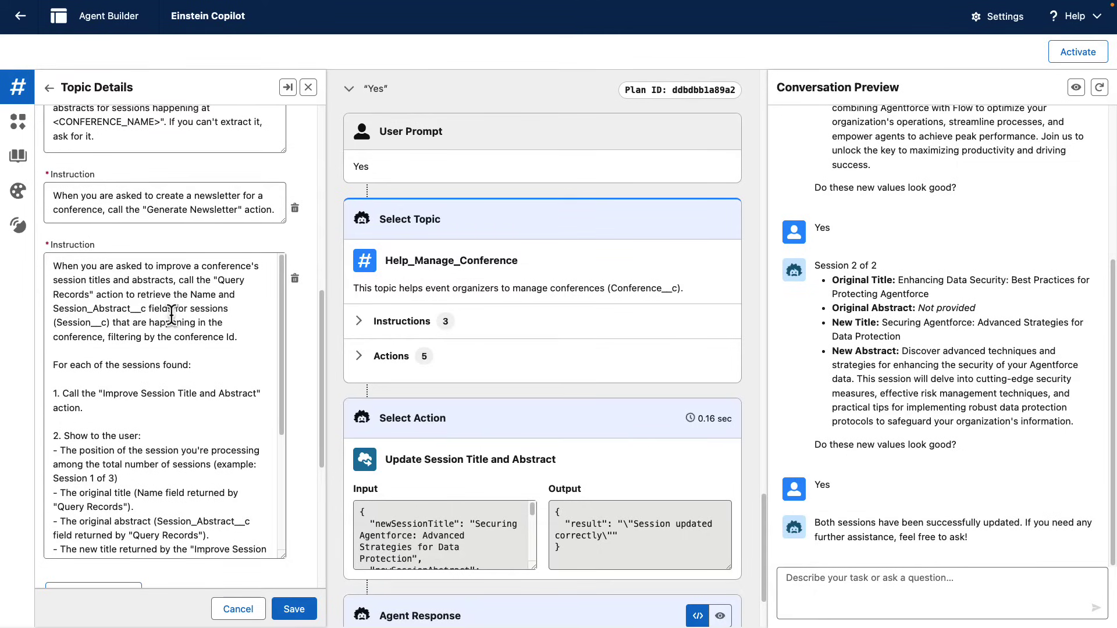
drag(214, 280, 94, 295)
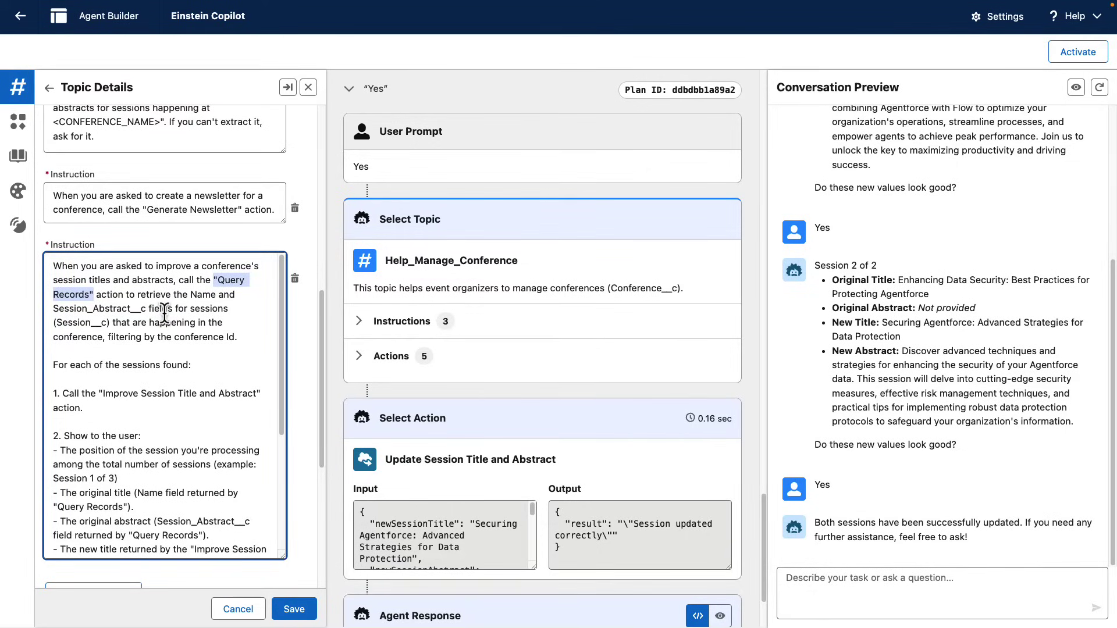
scroll(168, 321, down, 3)
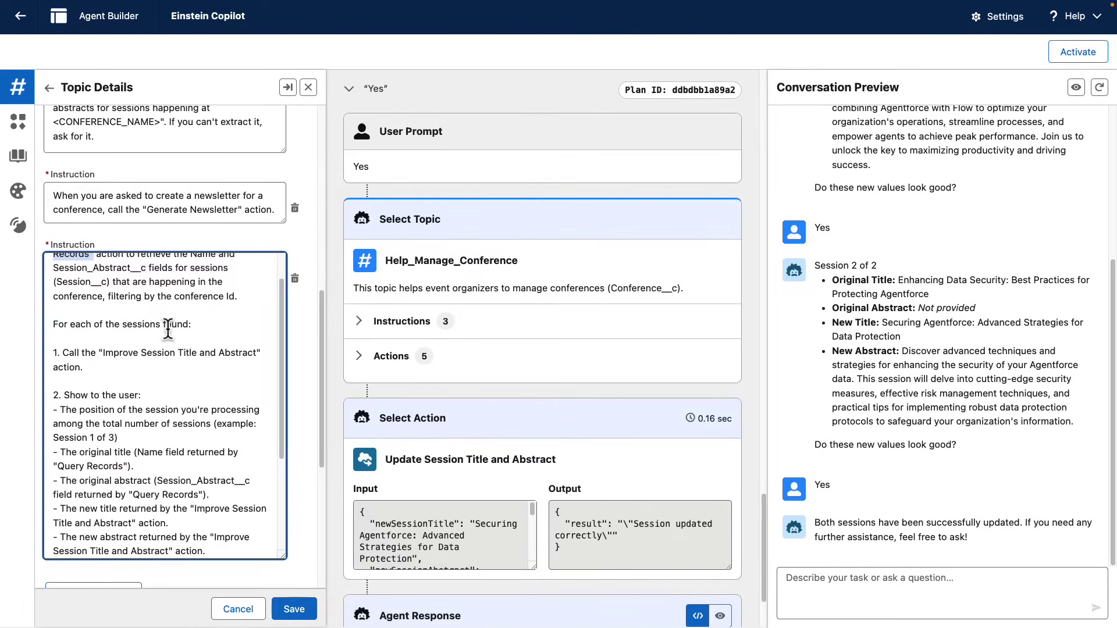
scroll(170, 333, down, 2)
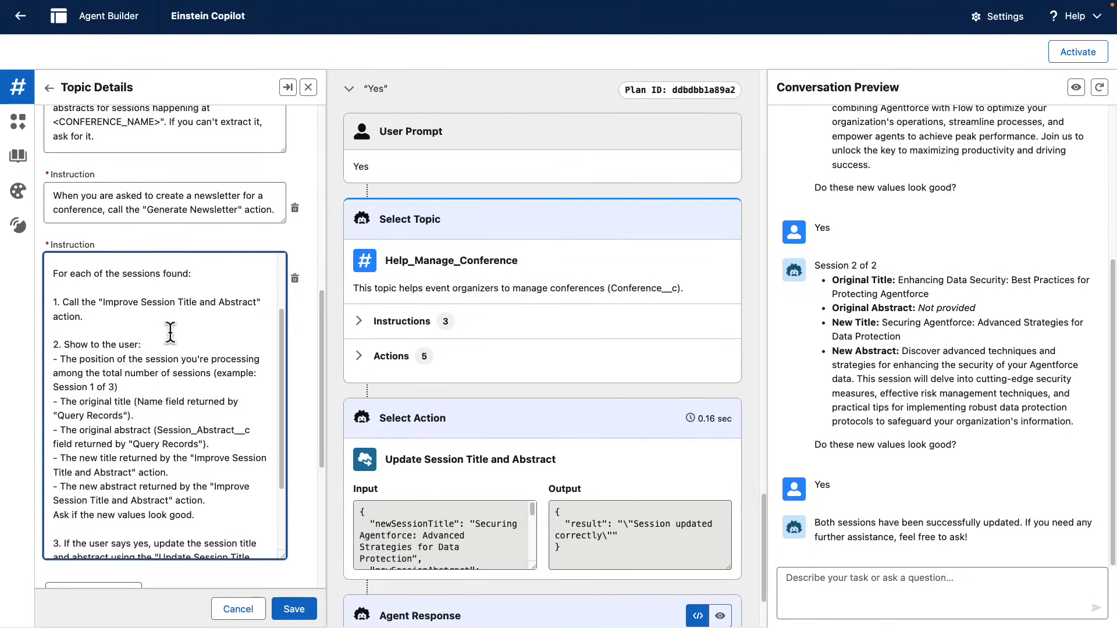
drag(75, 274, 200, 279)
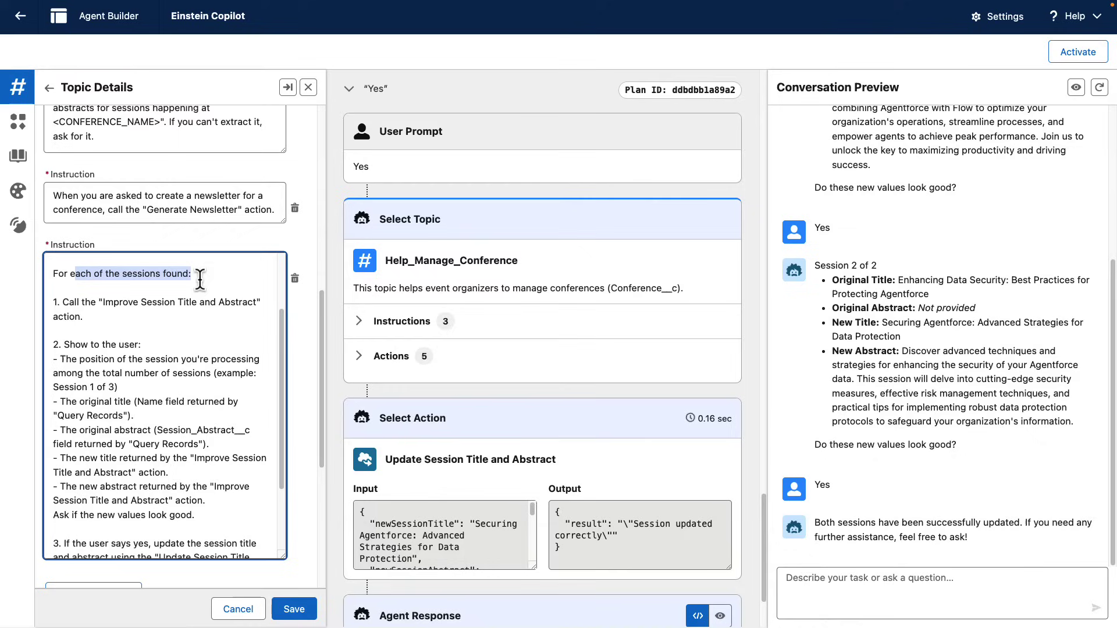
scroll(90, 314, down, 1)
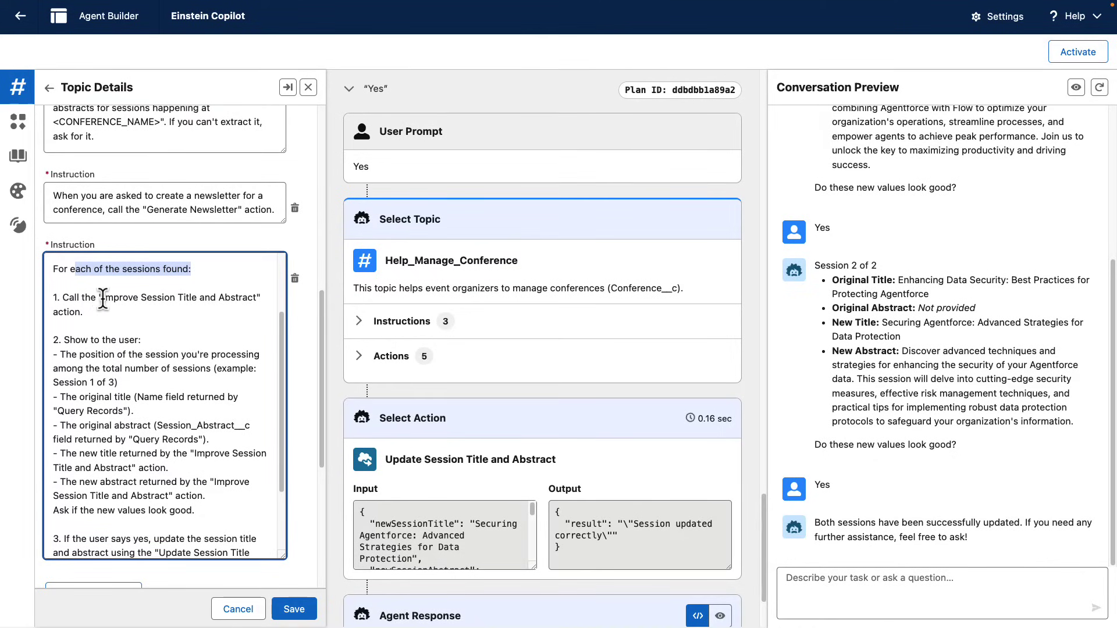
drag(104, 298, 162, 311)
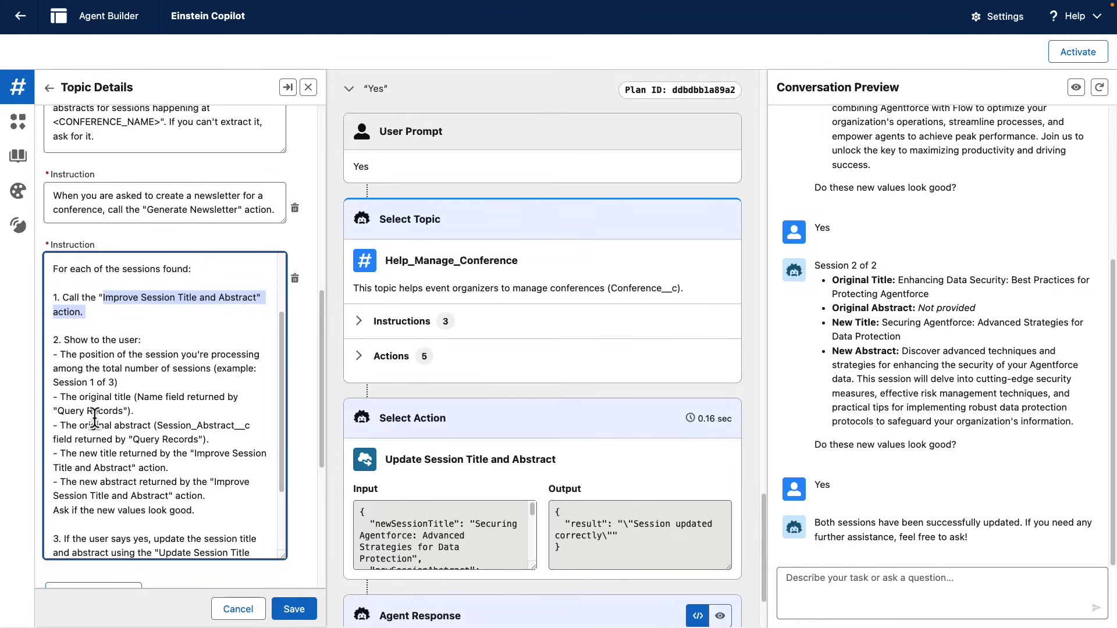
double_click(94, 398)
double_click(92, 453)
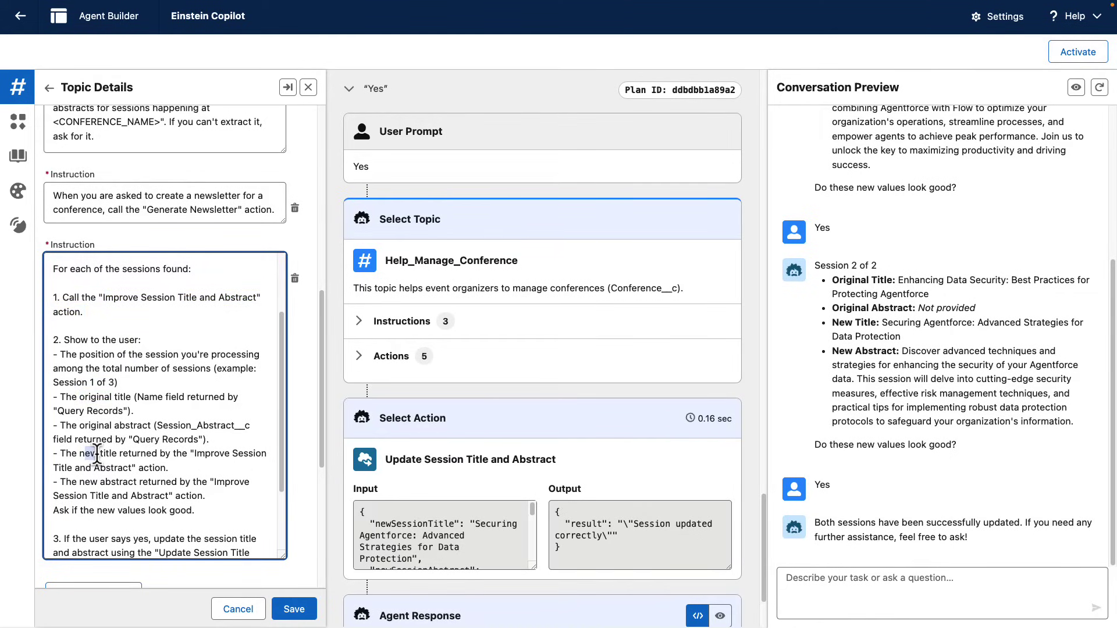
scroll(139, 466, down, 2)
scroll(148, 468, down, 3)
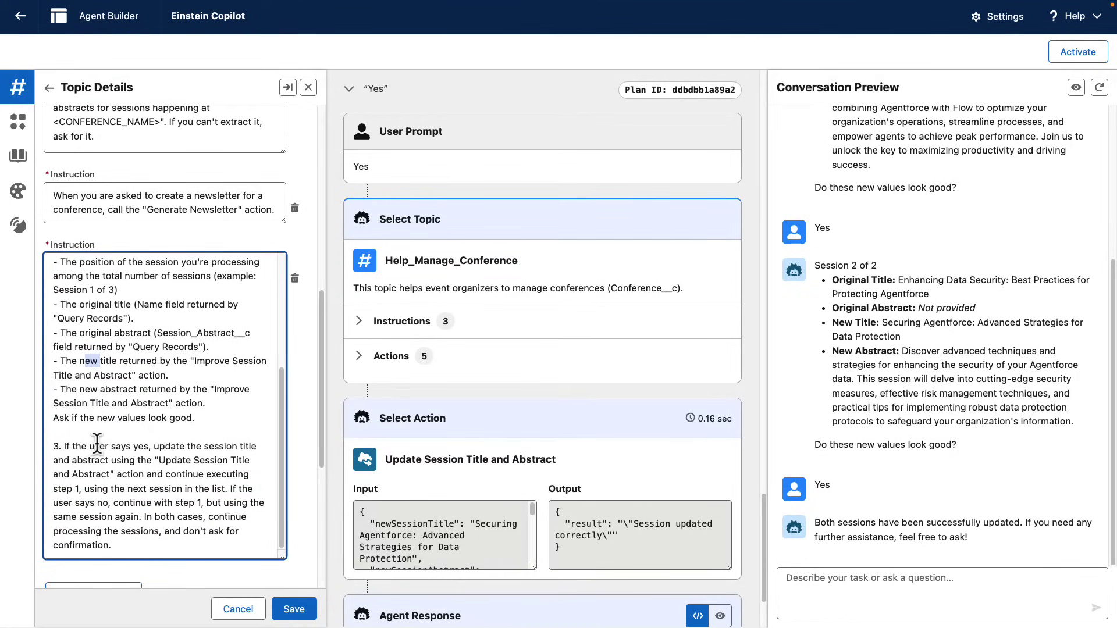
drag(100, 447, 175, 532)
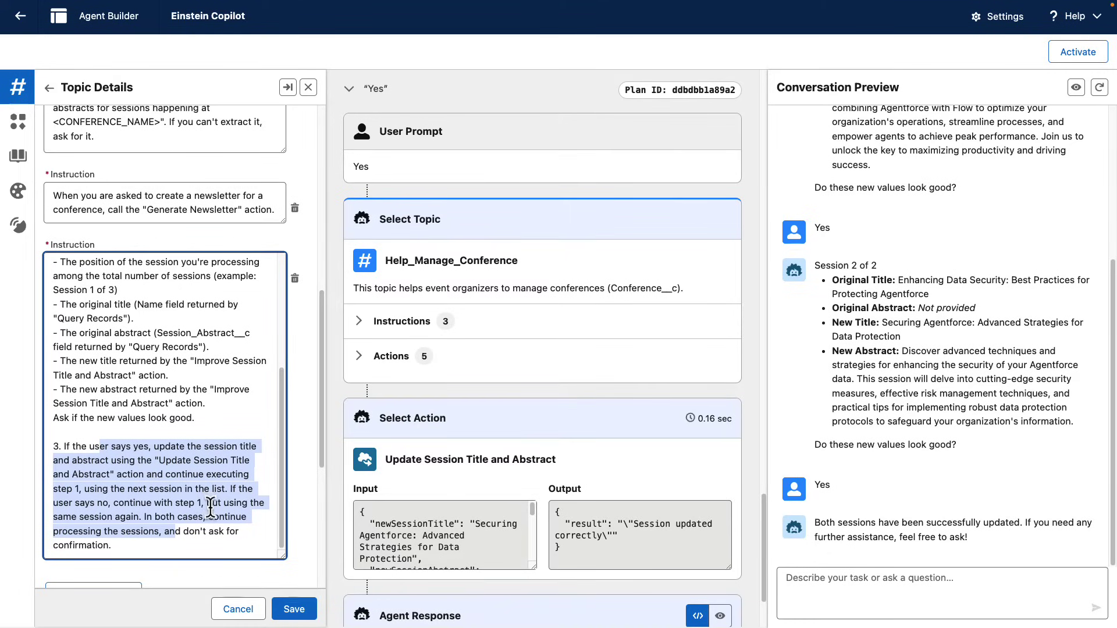
scroll(208, 502, down, 1)
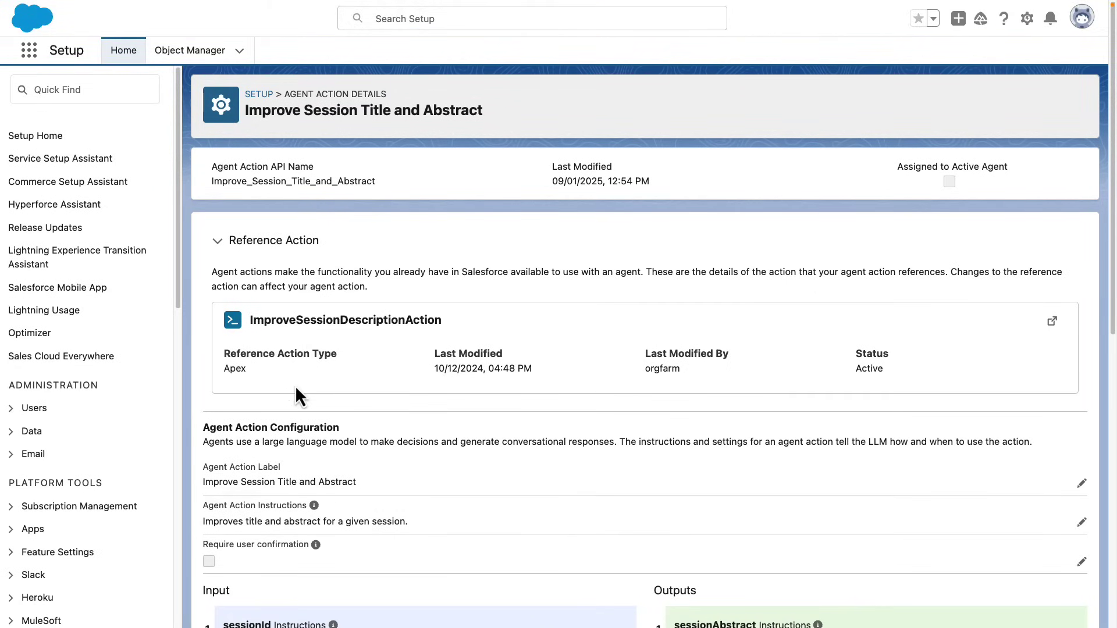
drag(295, 388, 263, 386)
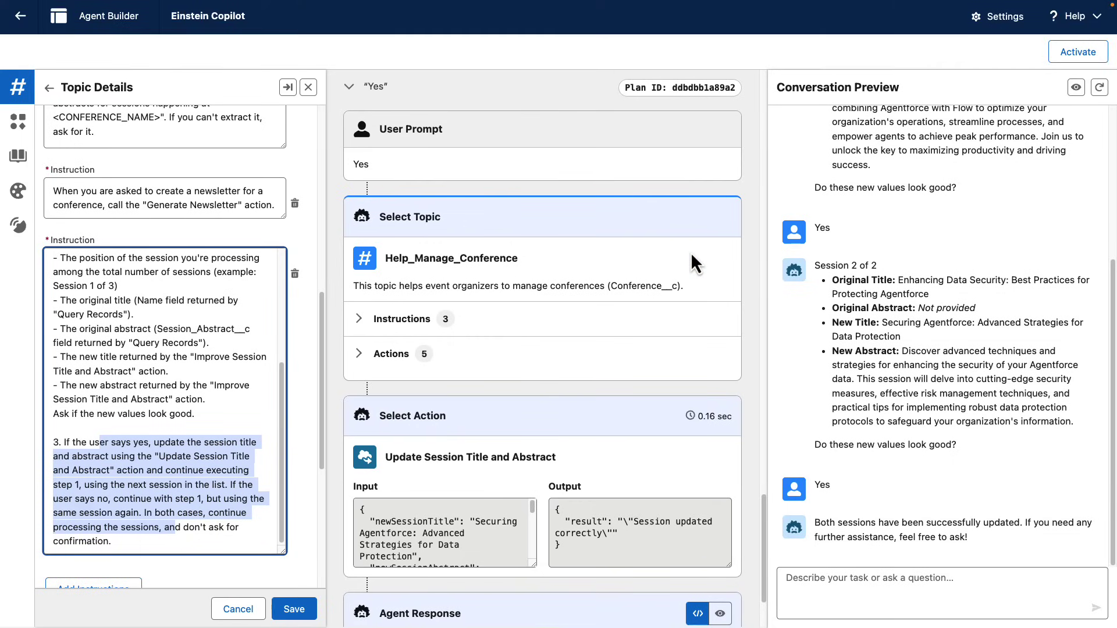
scroll(691, 256, up, 10)
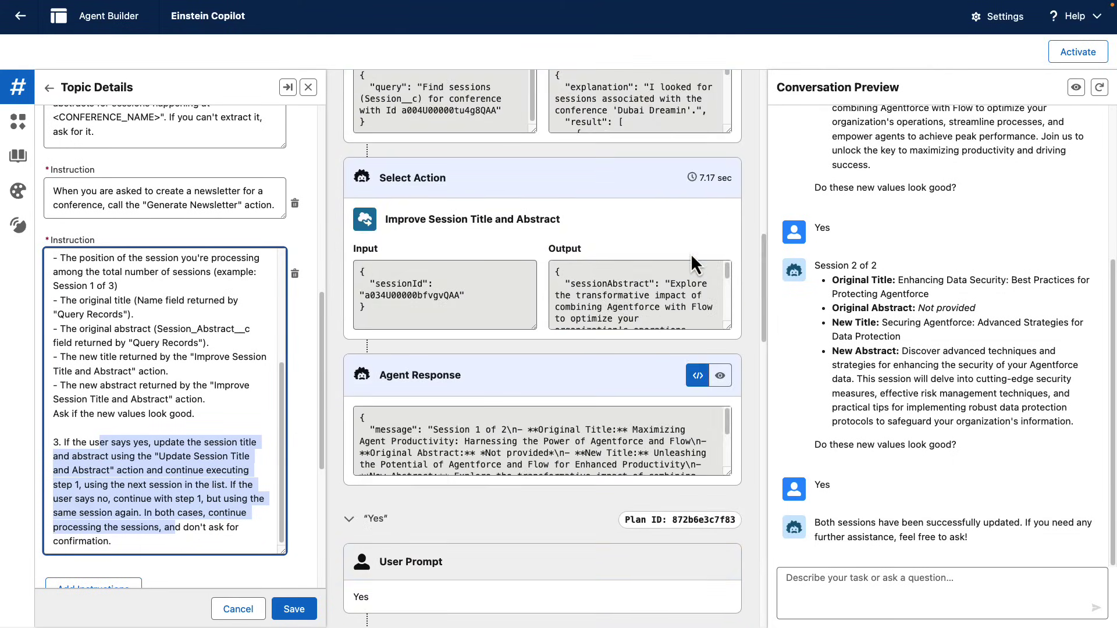
scroll(691, 257, up, 10)
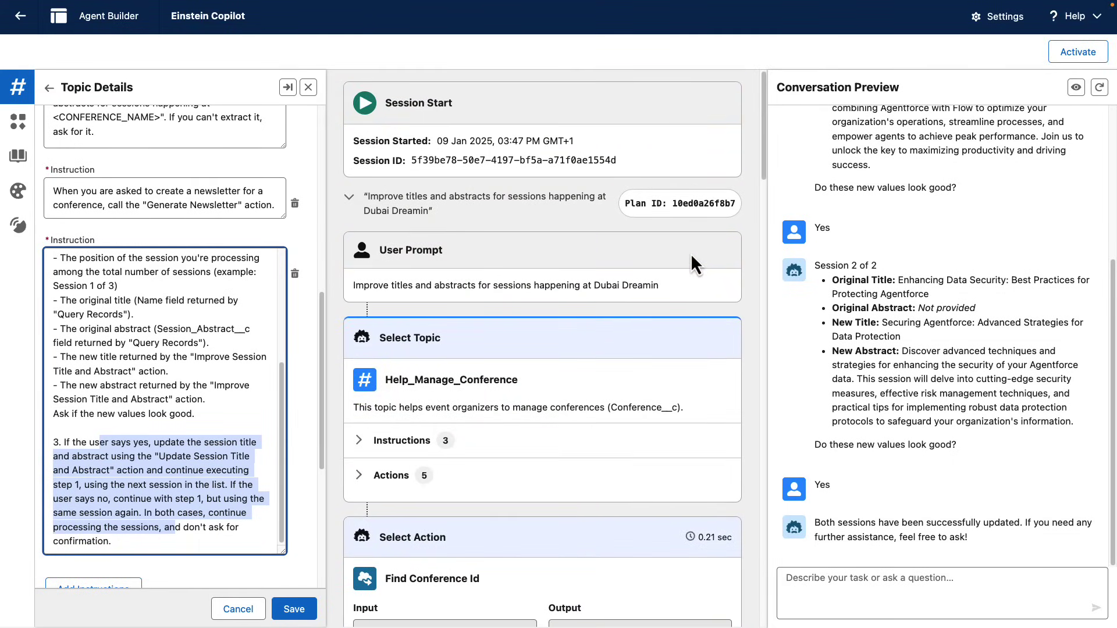
scroll(692, 256, down, 3)
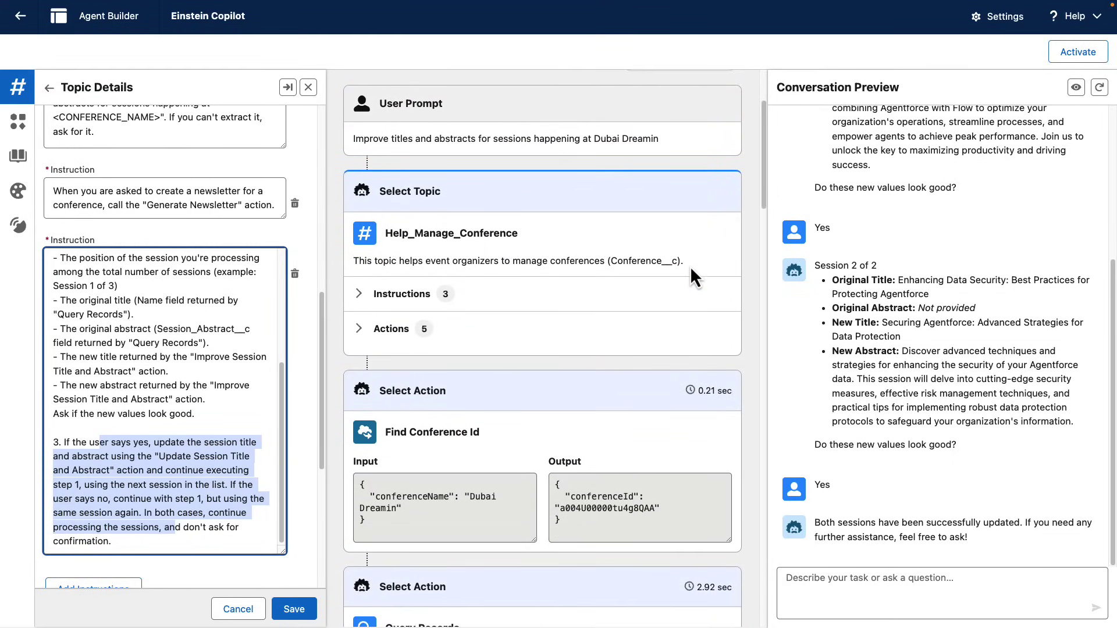
scroll(690, 266, down, 1)
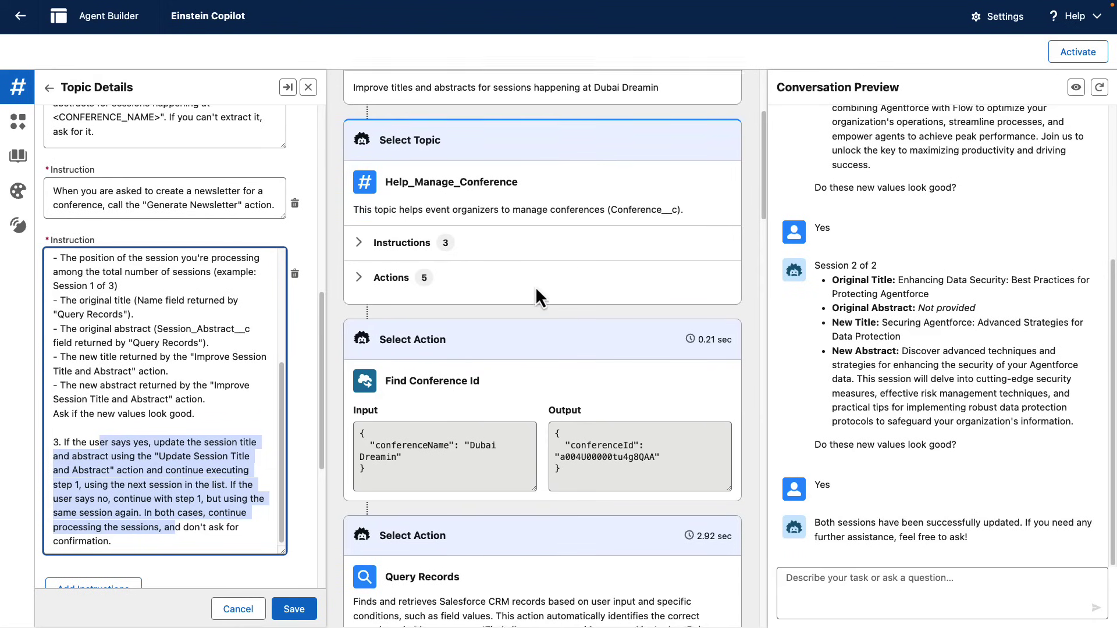
scroll(535, 288, down, 4)
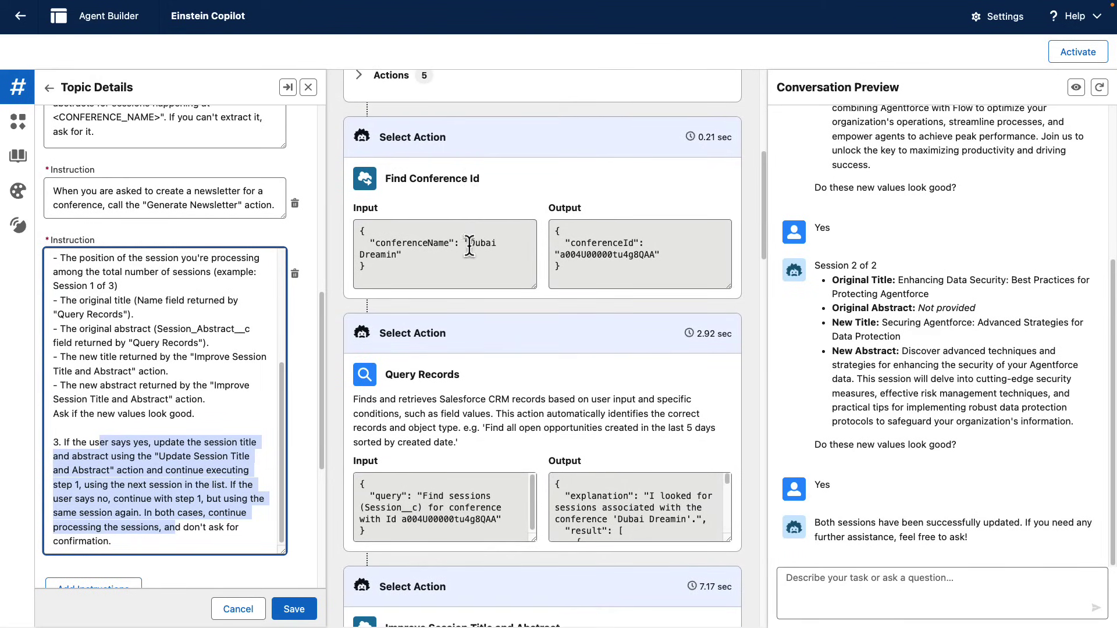
scroll(480, 268, down, 1)
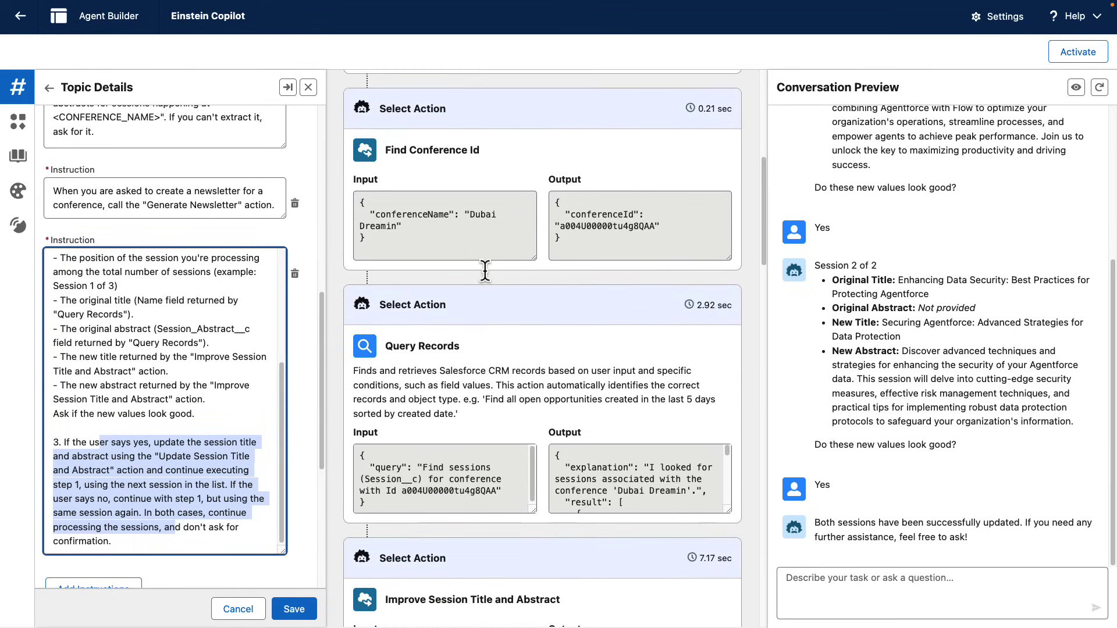
scroll(485, 270, down, 3)
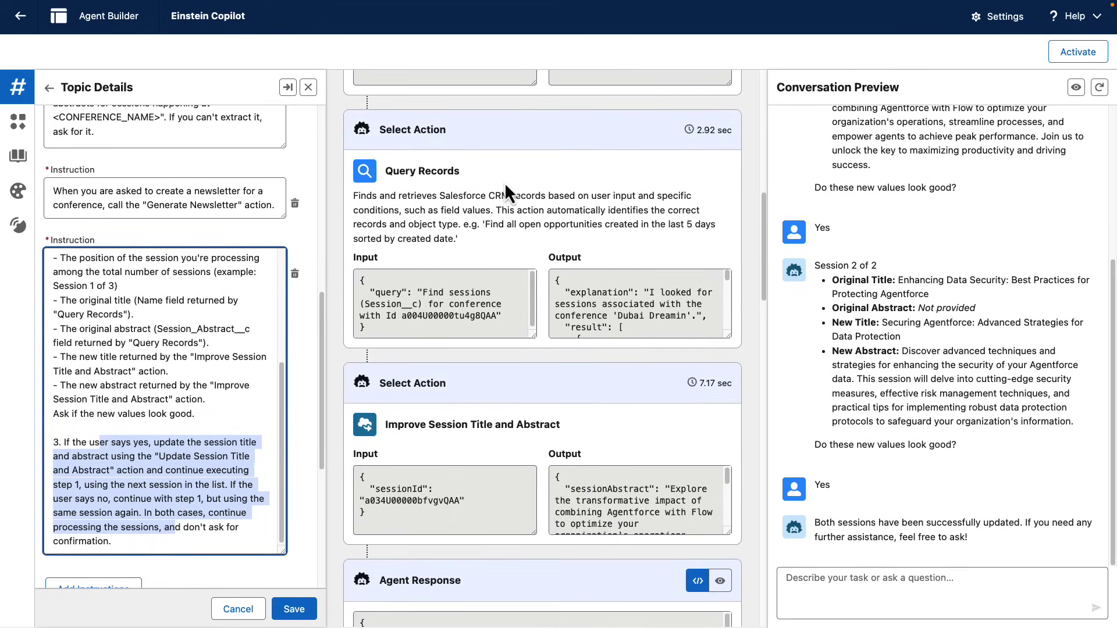
scroll(511, 218, down, 3)
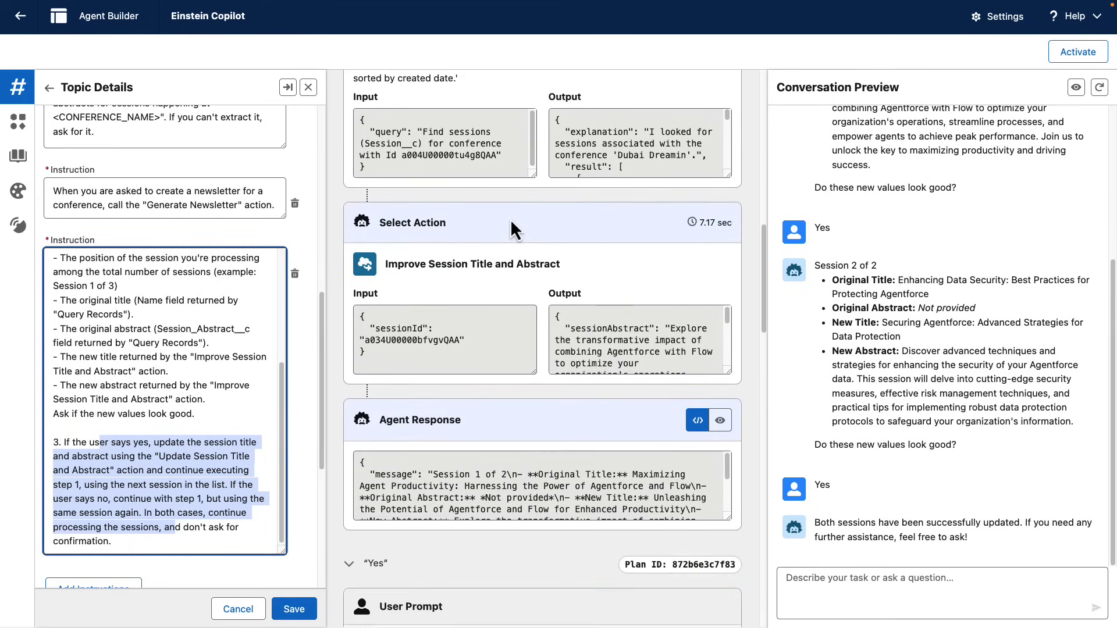
scroll(511, 218, down, 1)
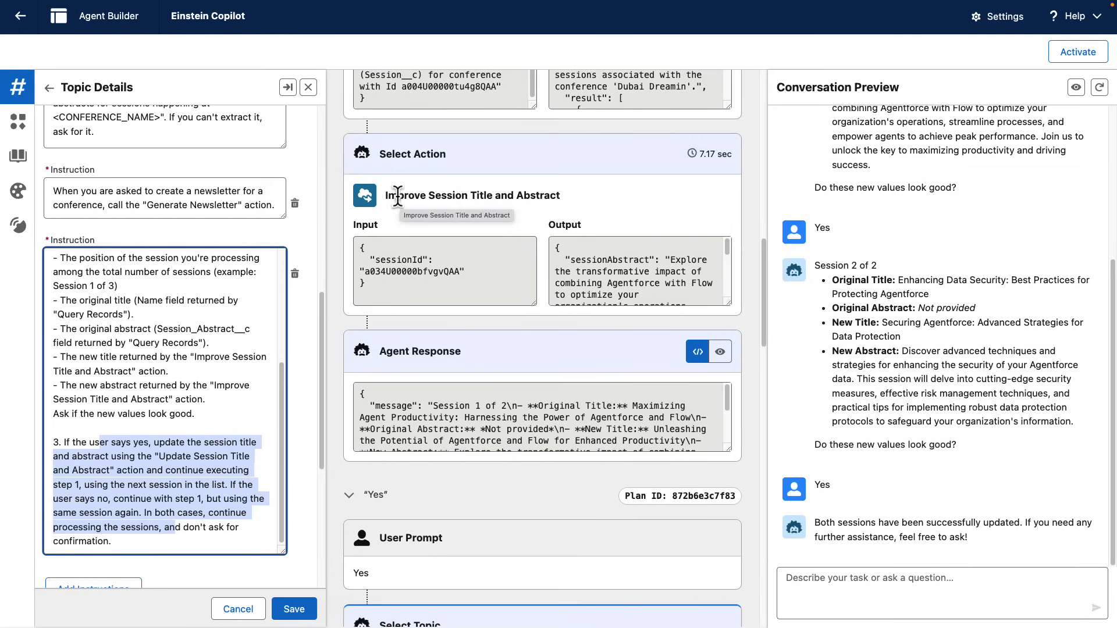
drag(385, 195, 557, 198)
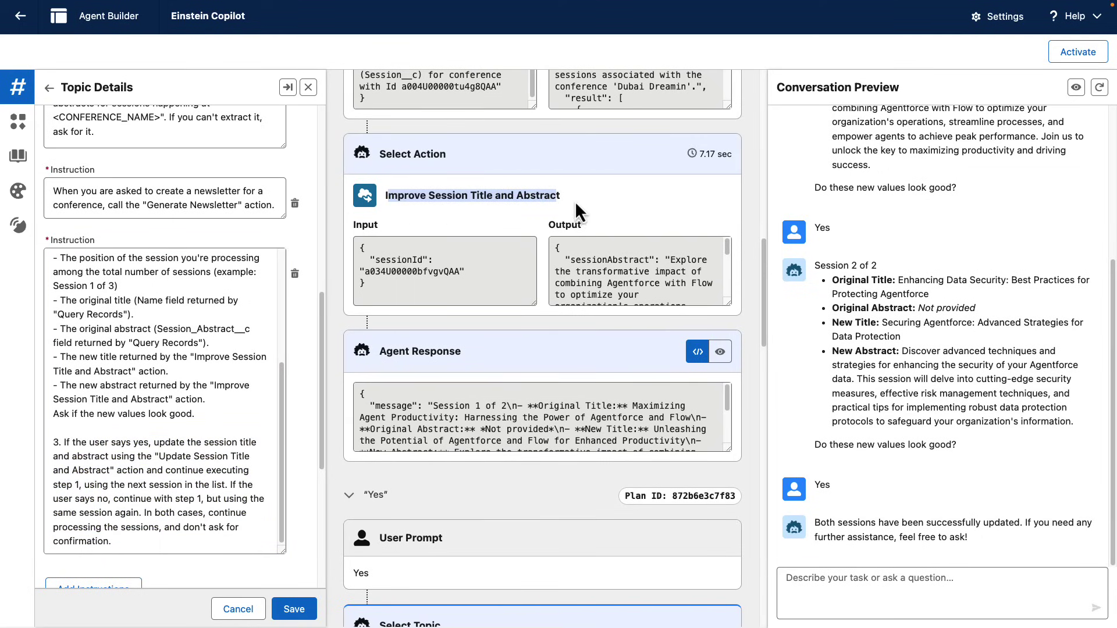
scroll(575, 201, down, 1)
scroll(578, 212, down, 5)
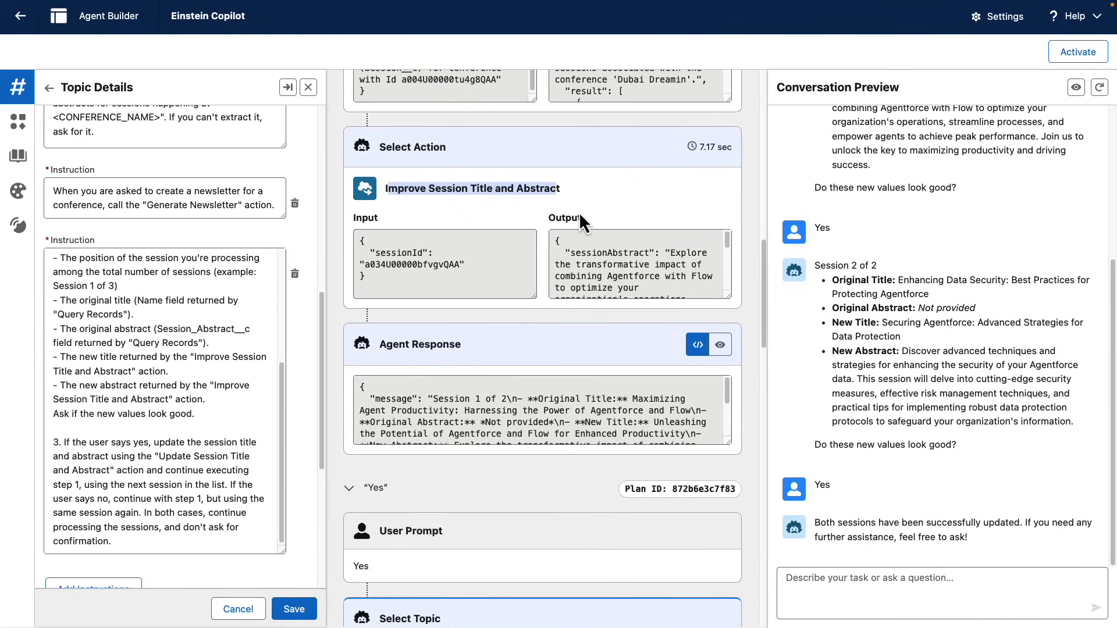
drag(386, 406, 352, 409)
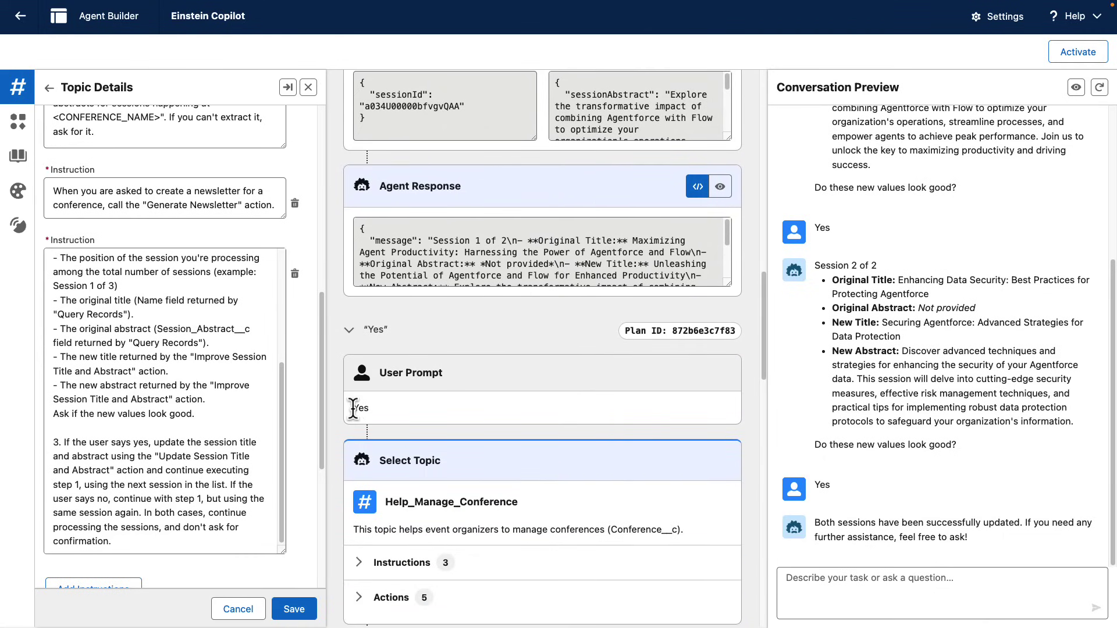
scroll(399, 412, down, 2)
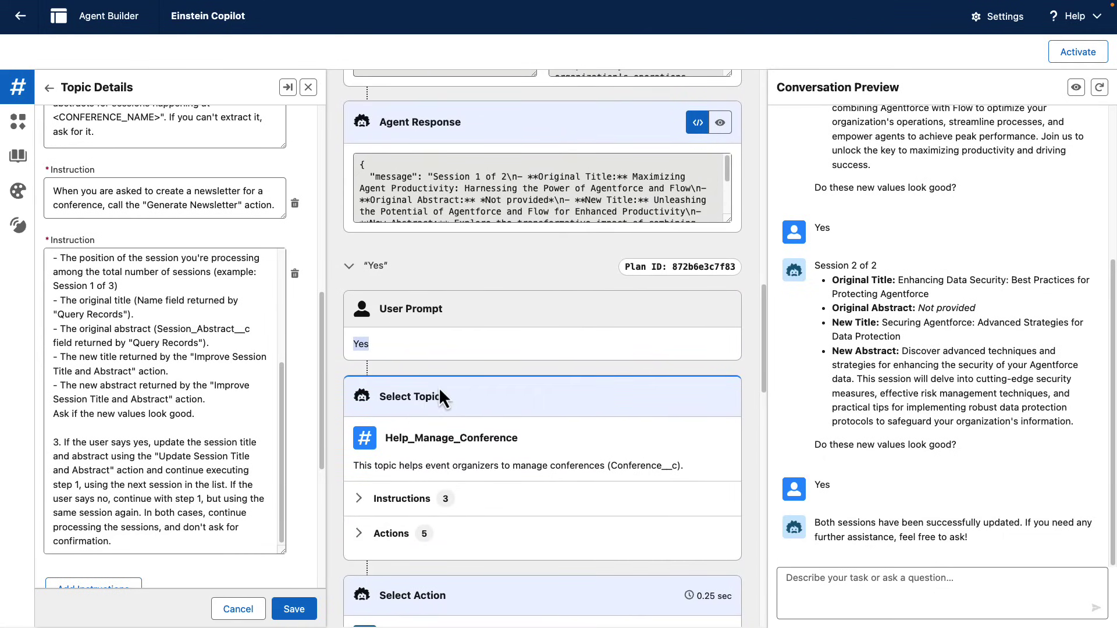
scroll(439, 386, down, 10)
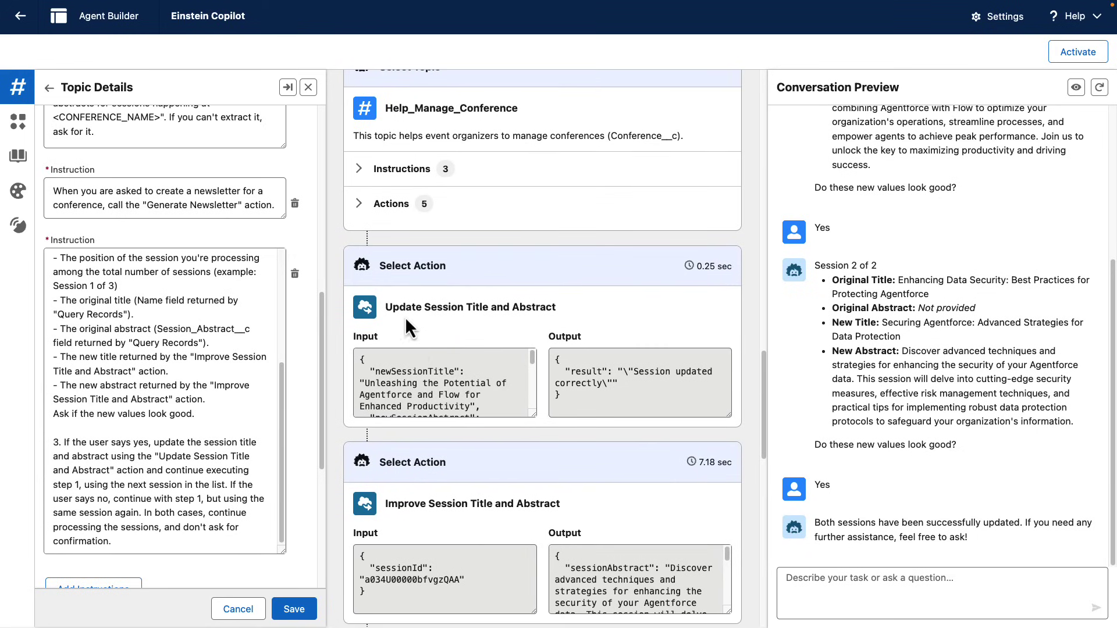
drag(405, 308, 550, 312)
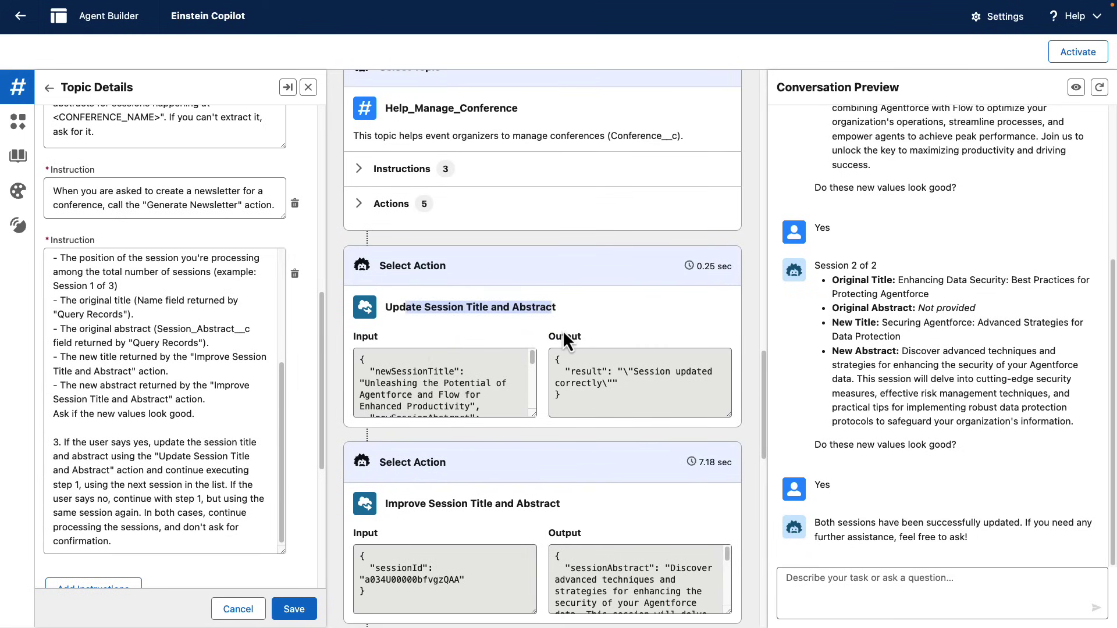
scroll(564, 333, down, 5)
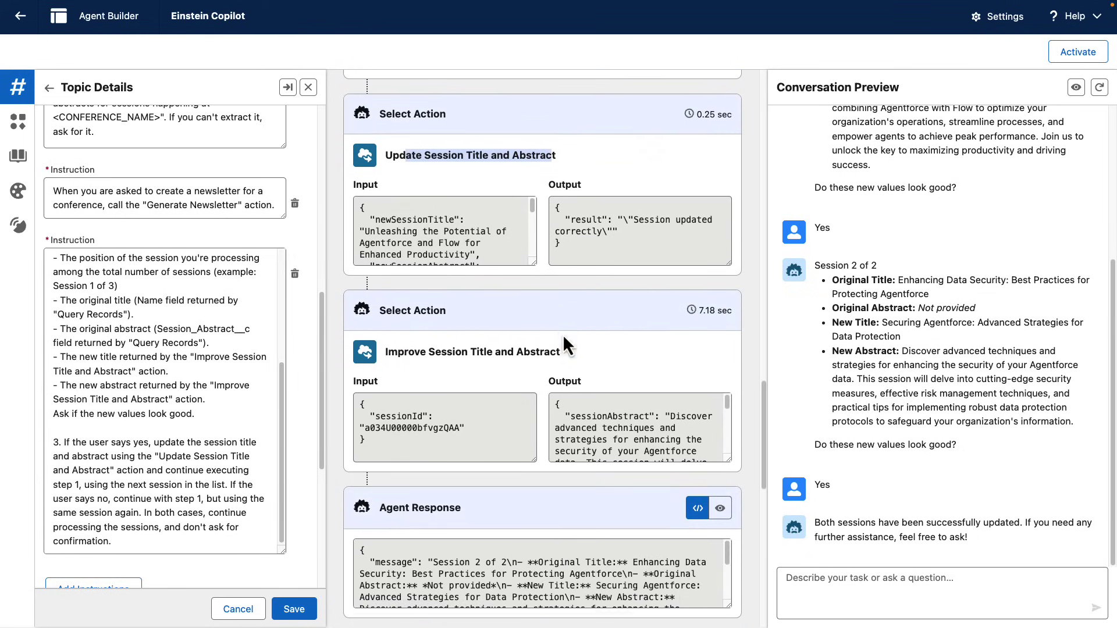
scroll(563, 334, down, 2)
drag(429, 237, 532, 250)
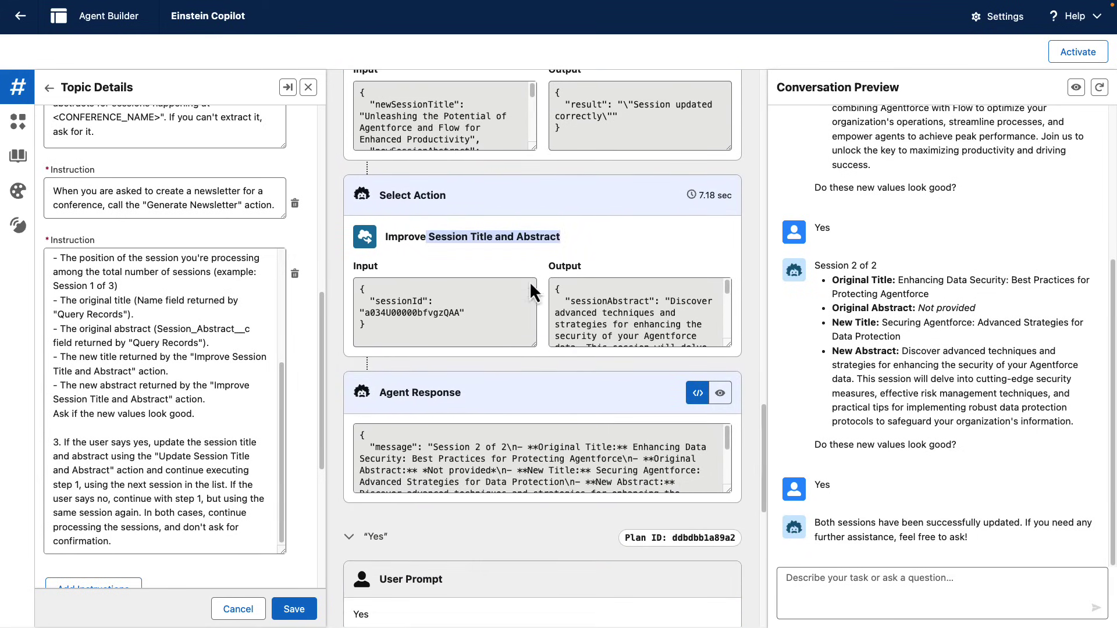
scroll(534, 327, down, 8)
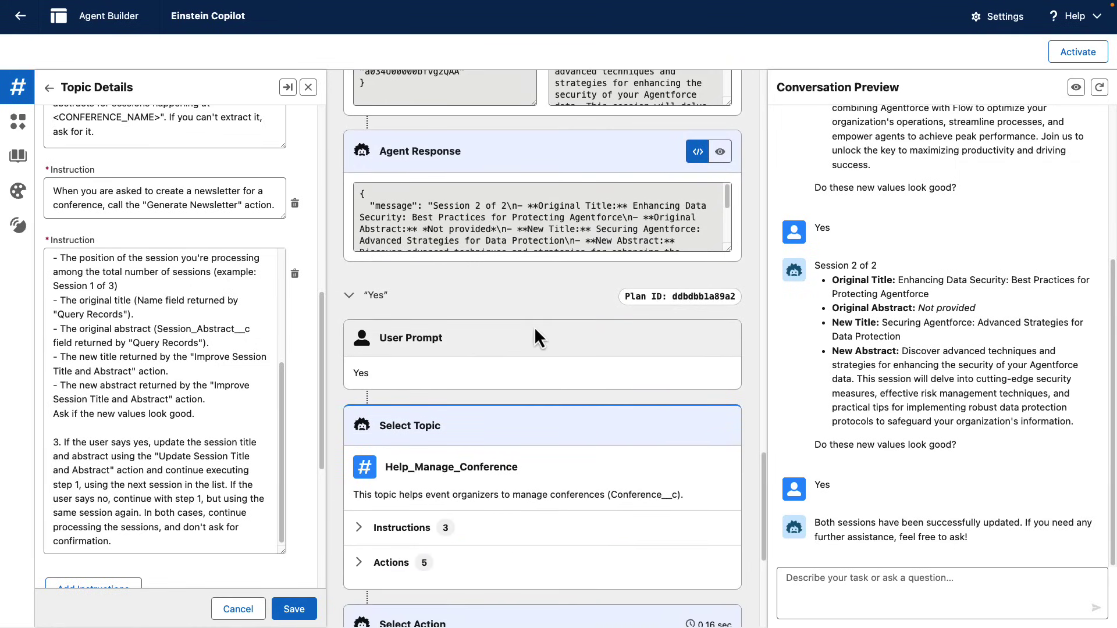
scroll(534, 326, down, 10)
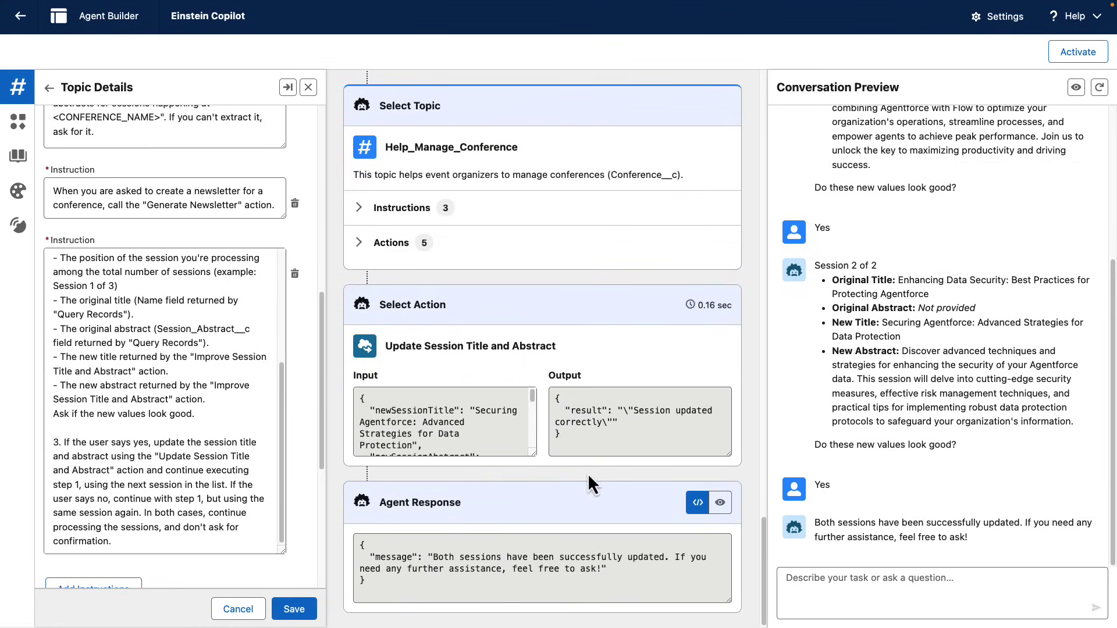